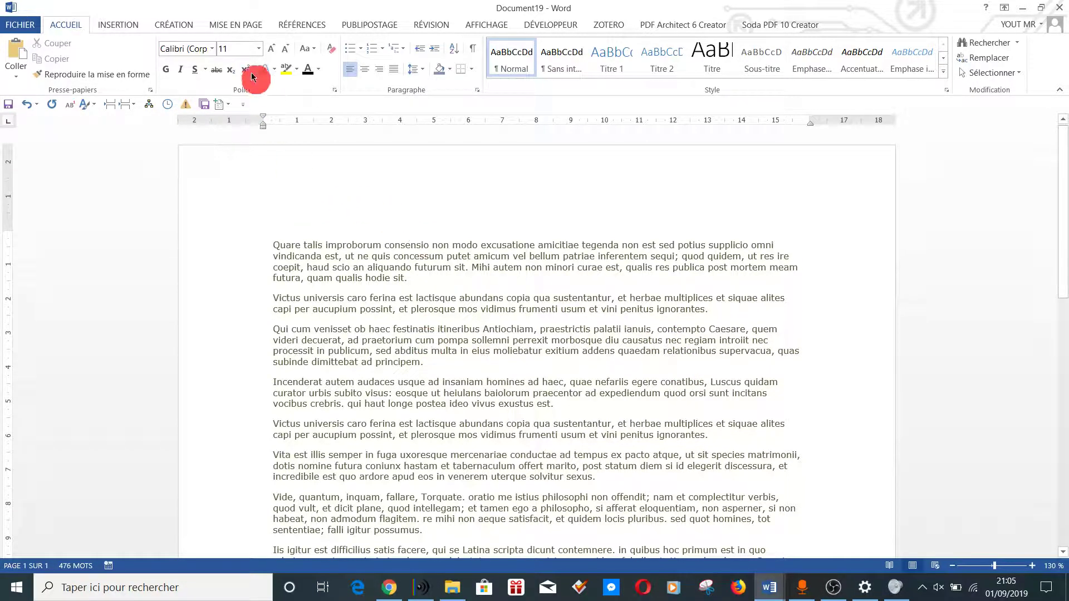
# Step: Set all four page margins to 2 cm with a 3 cm gutter on the left for the whole document
pyautogui.click(242, 26)
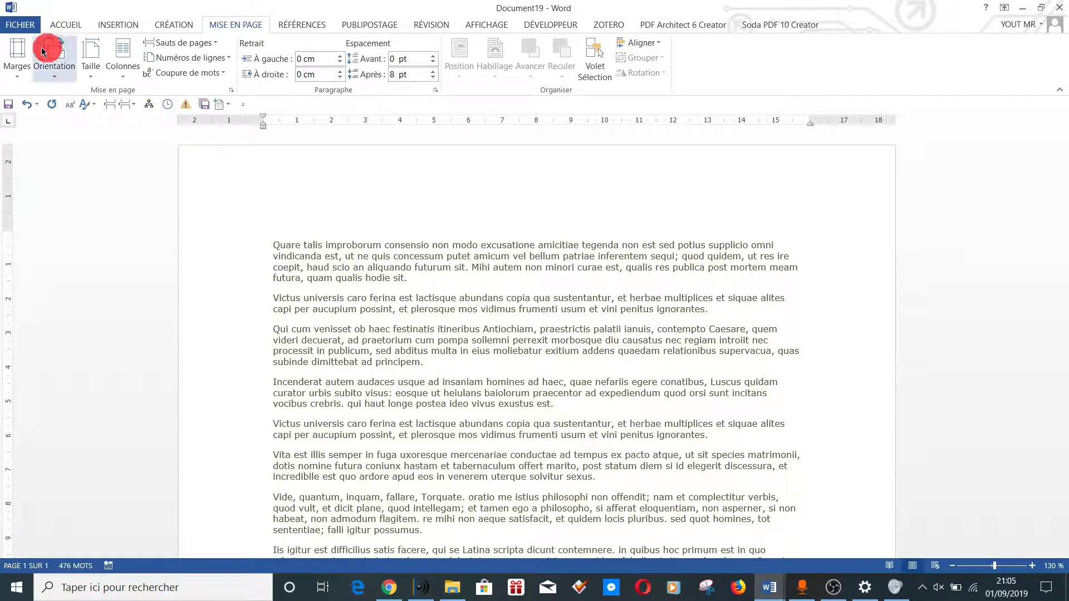
pyautogui.click(16, 78)
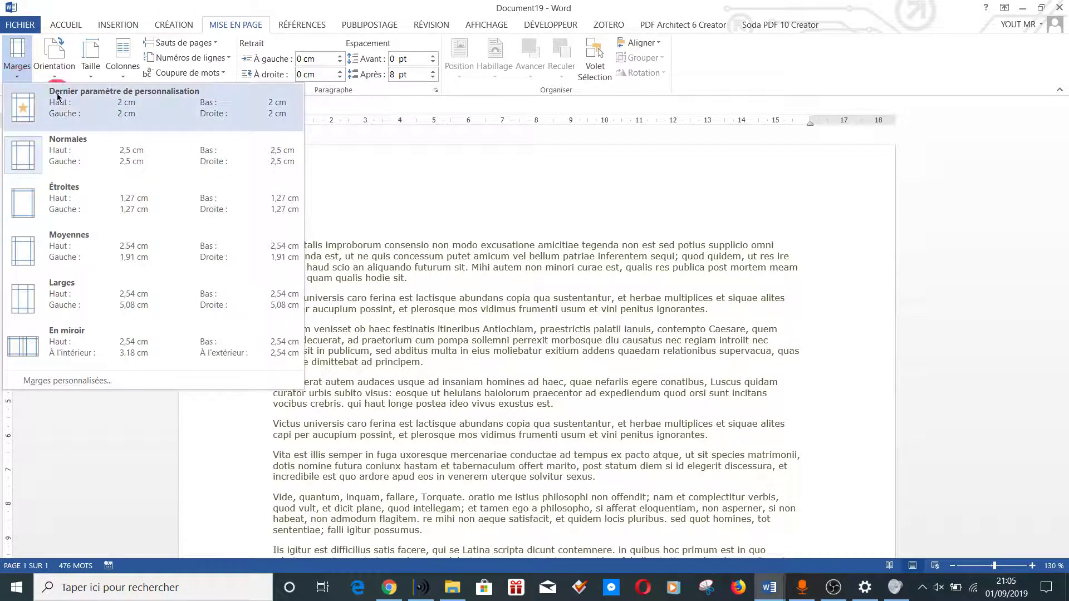
pyautogui.click(65, 381)
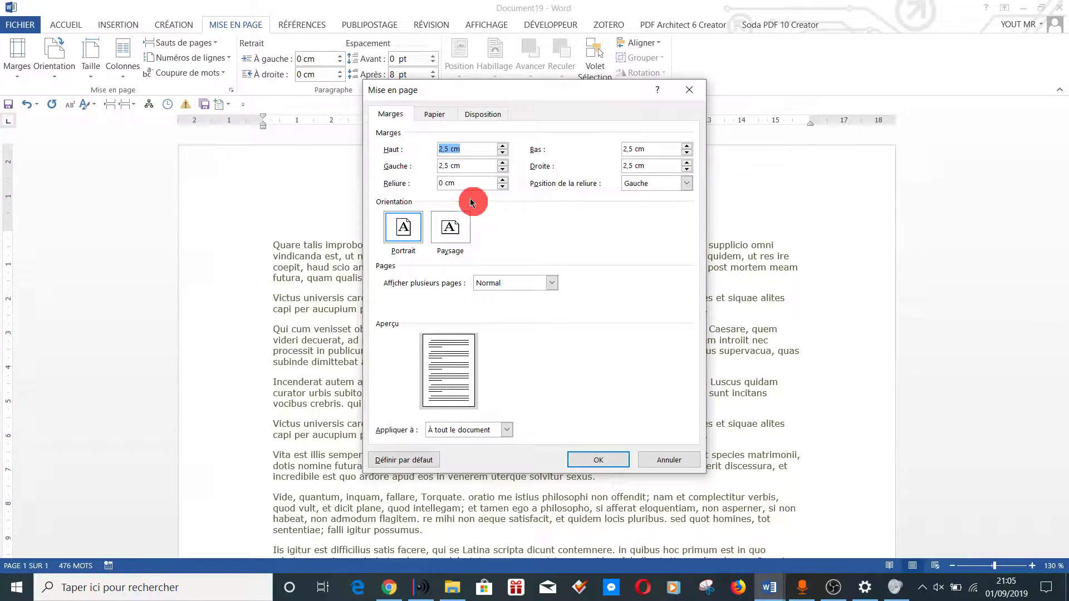
pyautogui.write('2')
pyautogui.press('Tab')
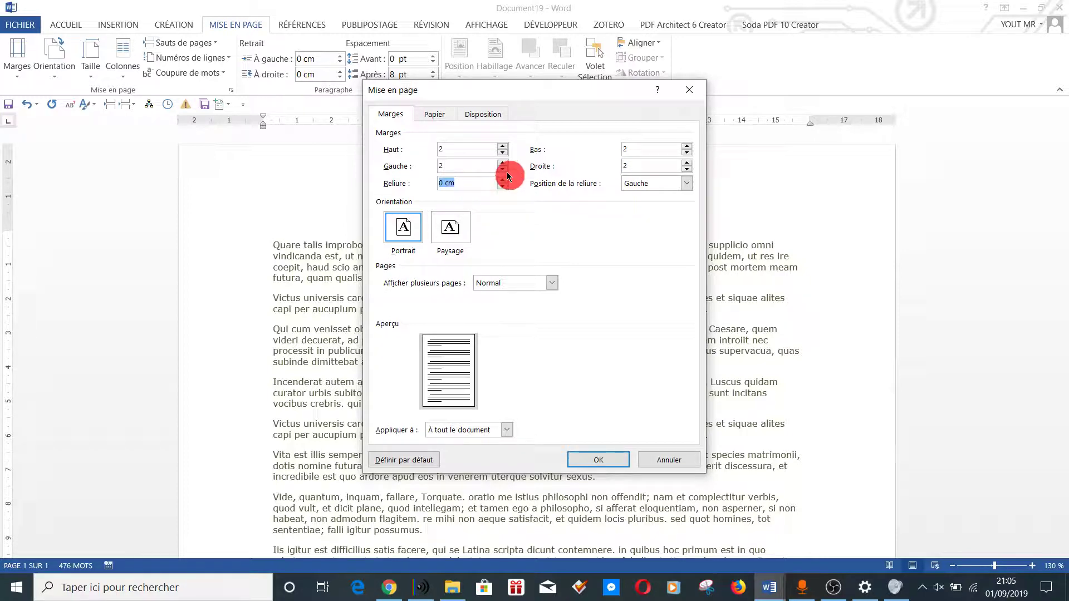
pyautogui.write('3')
pyautogui.press('Tab')
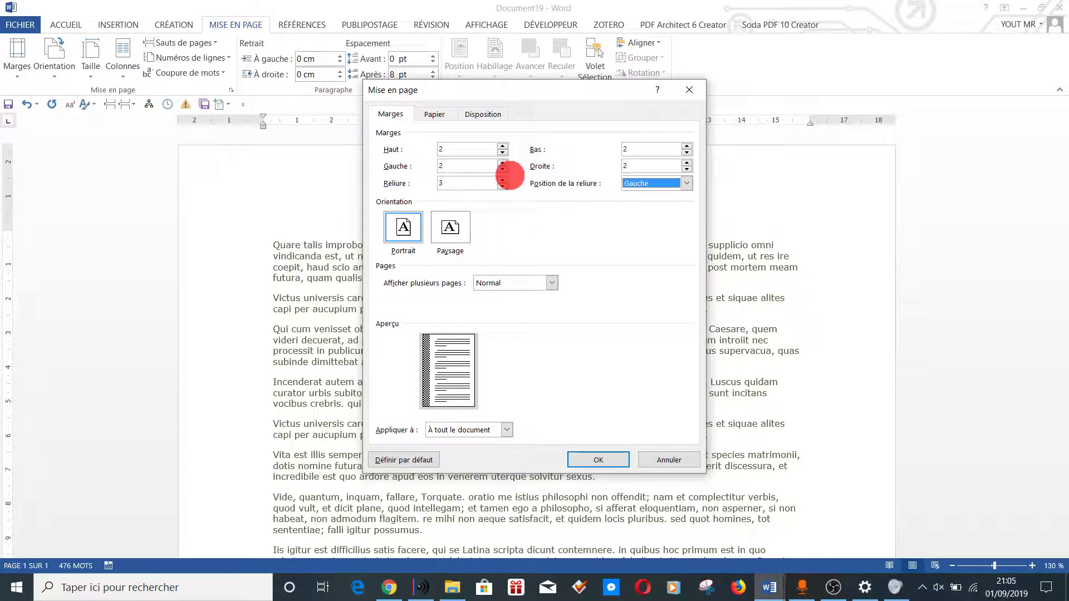
pyautogui.click(601, 458)
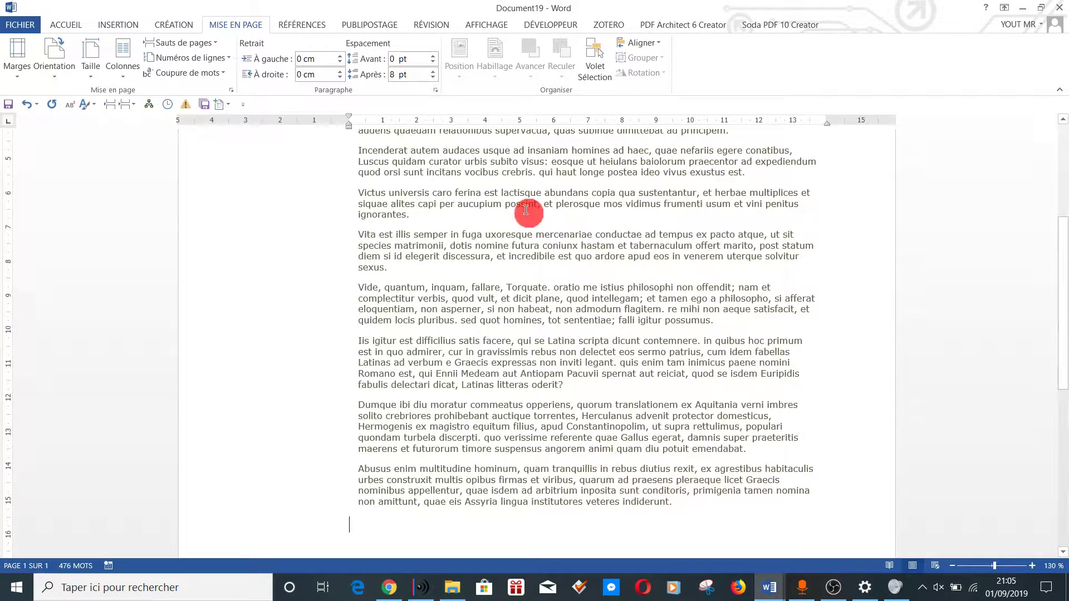
# Step: Apply the Normal style to the entire document text
pyautogui.click(67, 25)
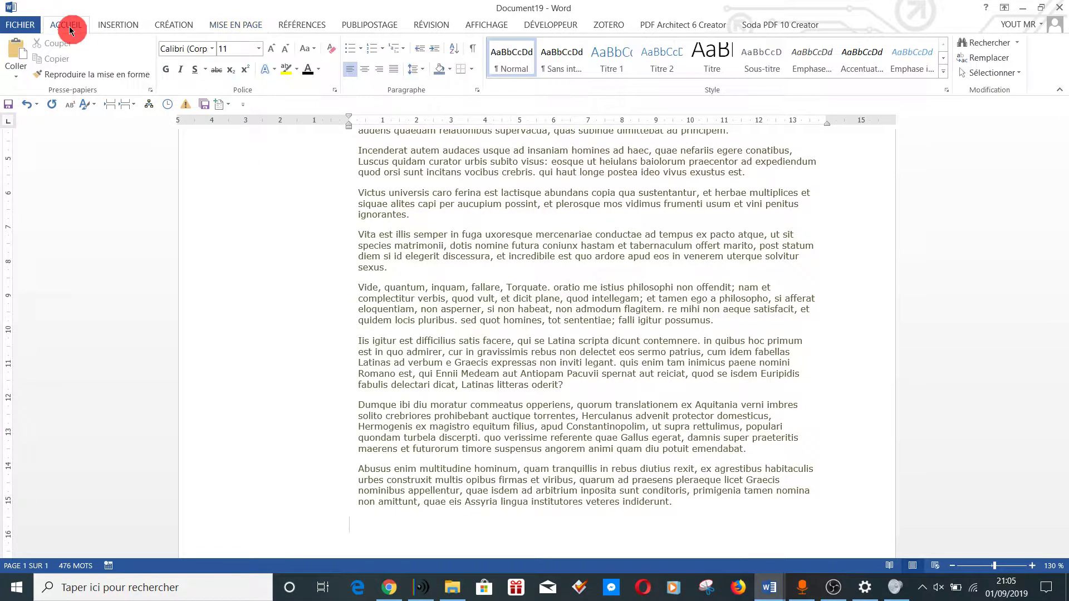
pyautogui.scroll(7, 706, 283)
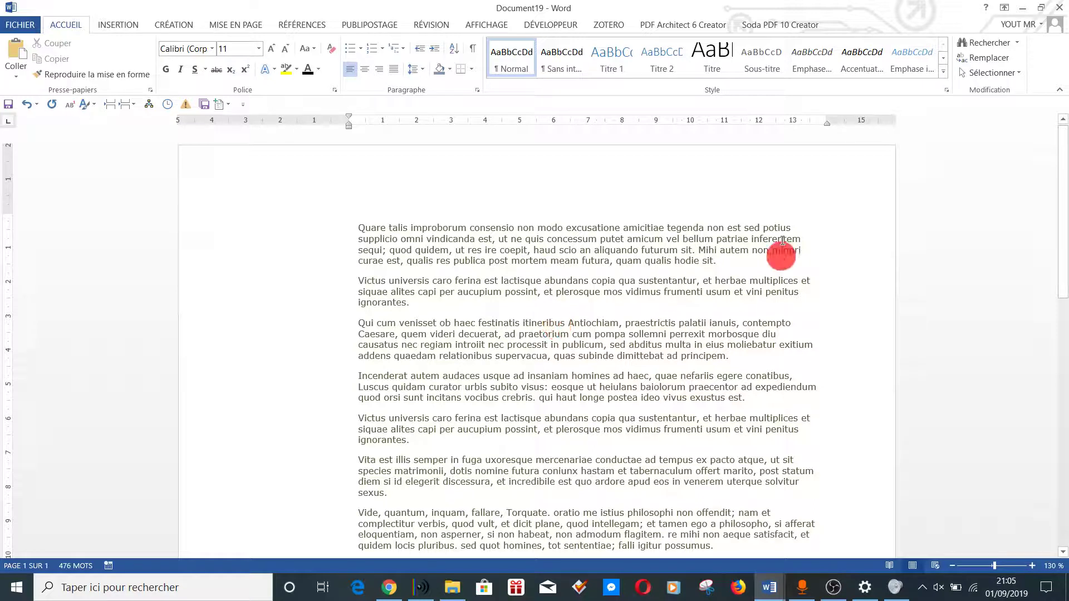
pyautogui.click(588, 357)
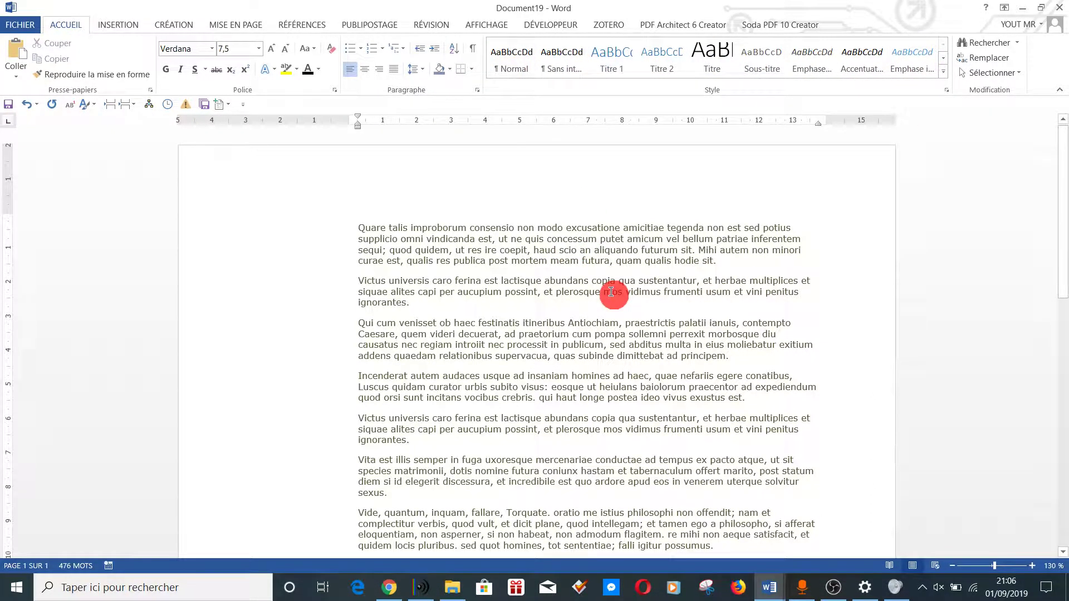
pyautogui.hotkey('ctrl', 'a')
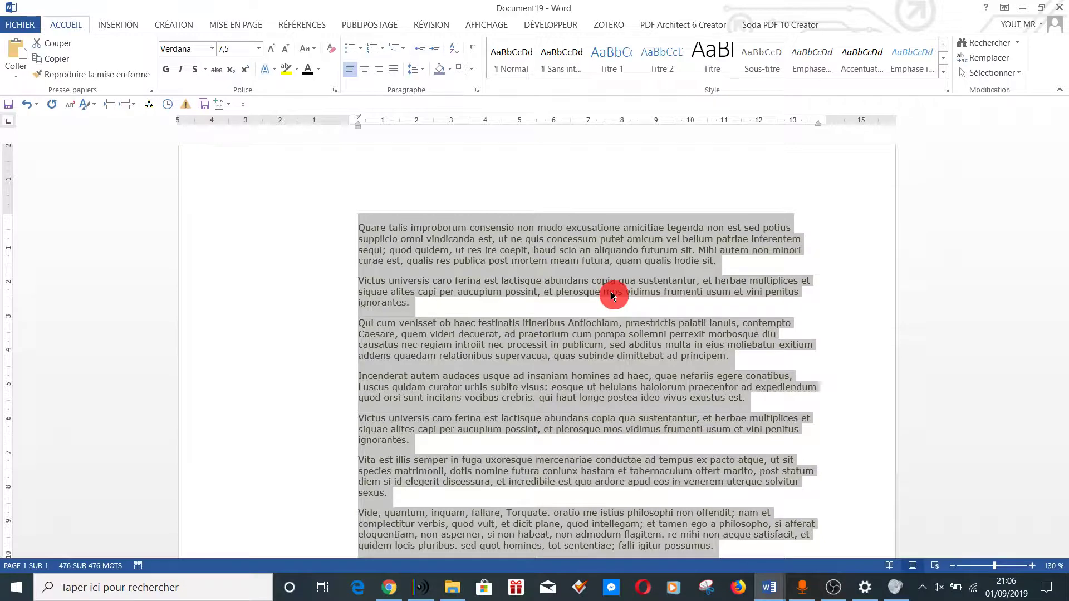
pyautogui.click(514, 54)
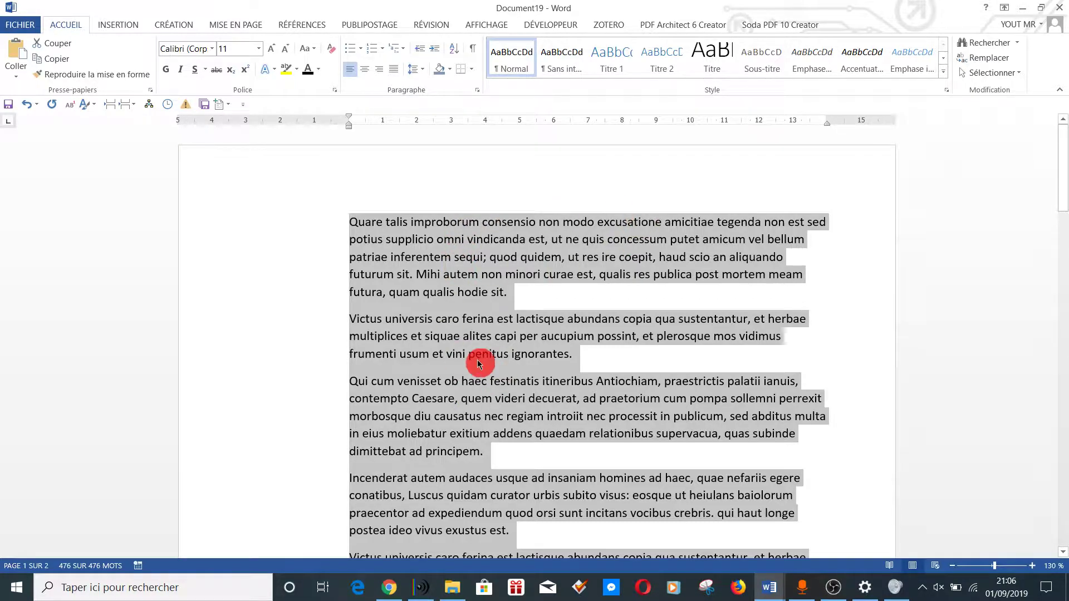
pyautogui.click(455, 257)
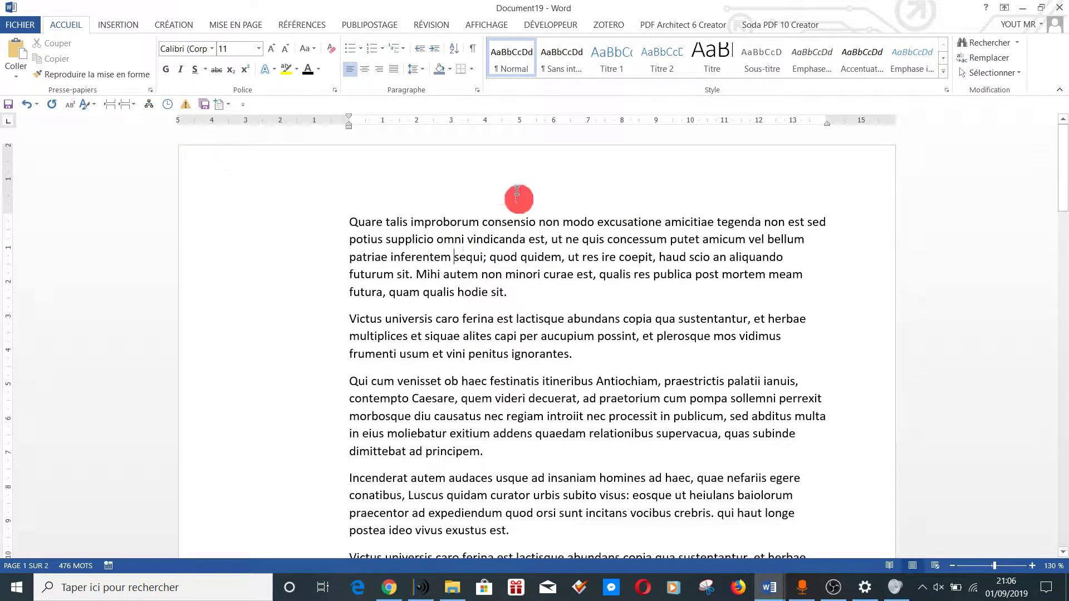
# Step: Modify the Normal style to use the Times New Roman font at size 12
pyautogui.rightClick(517, 70)
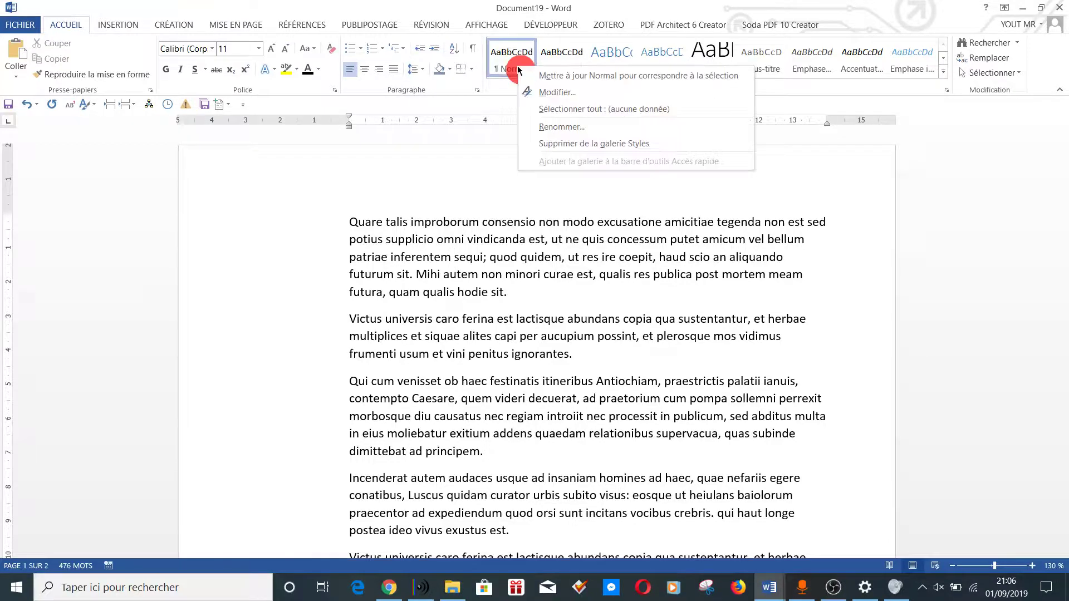
pyautogui.click(552, 93)
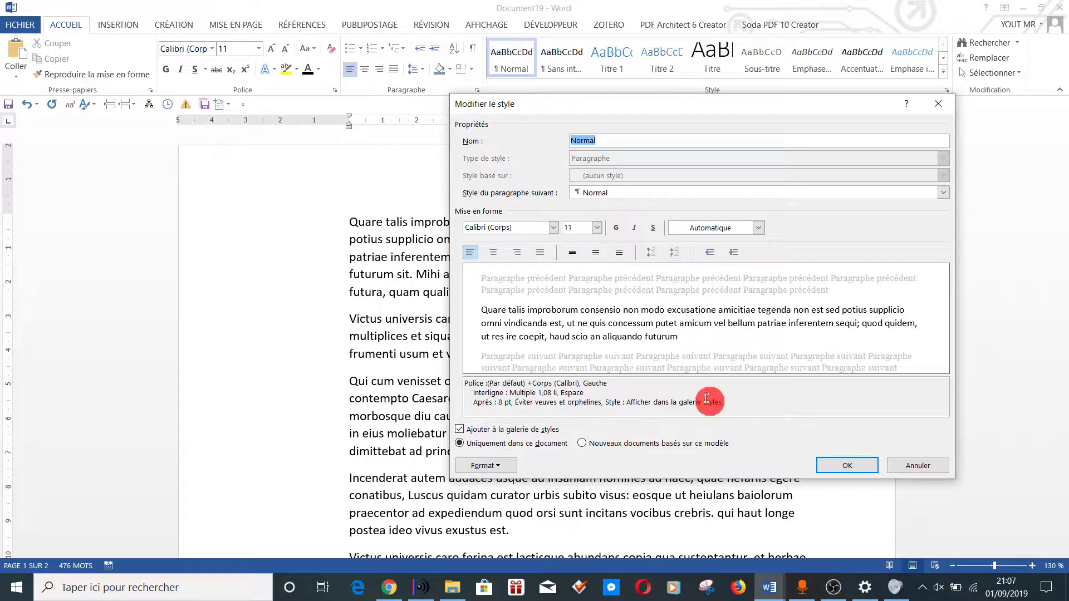
pyautogui.click(512, 466)
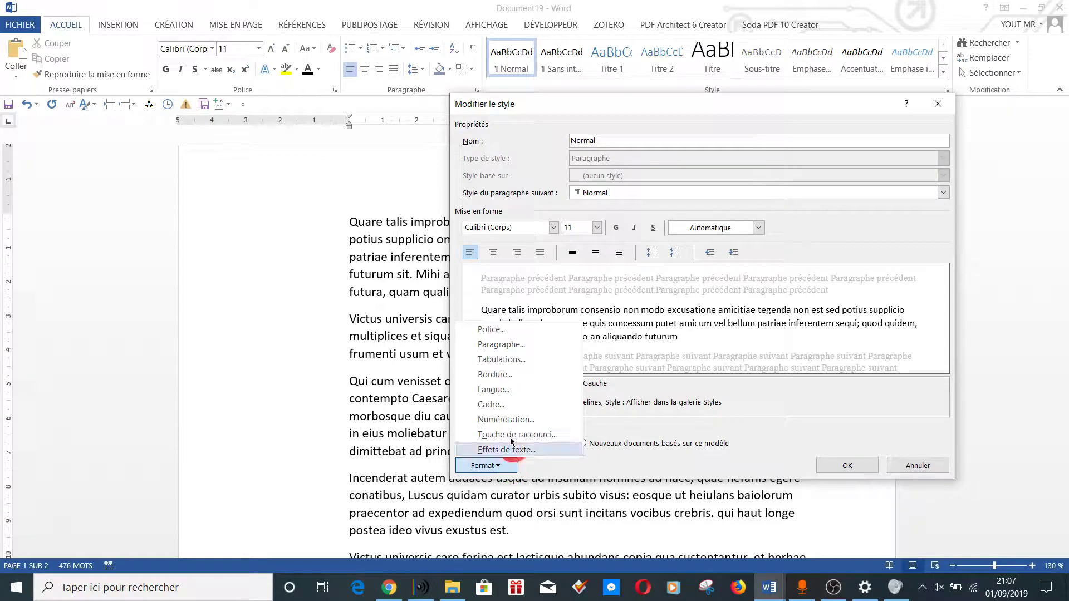
pyautogui.click(499, 330)
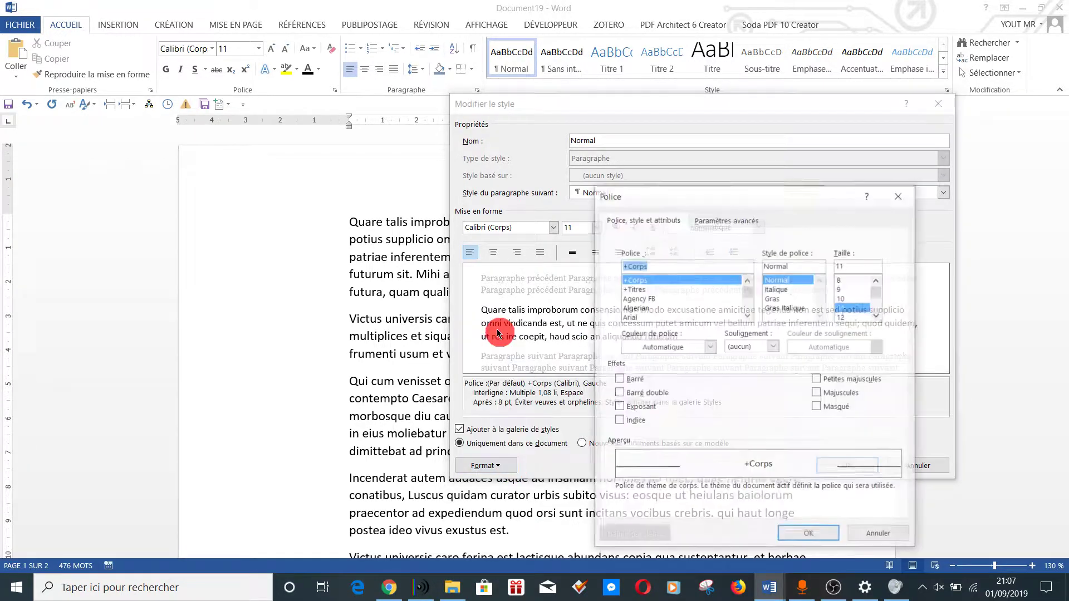
pyautogui.click(705, 277)
pyautogui.write('times')
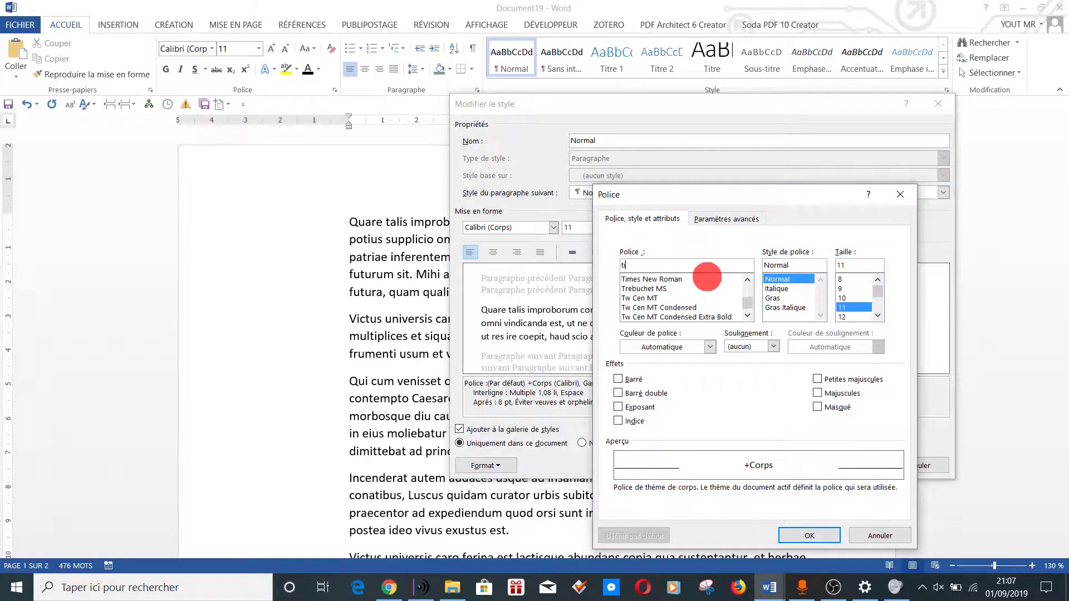
pyautogui.click(667, 280)
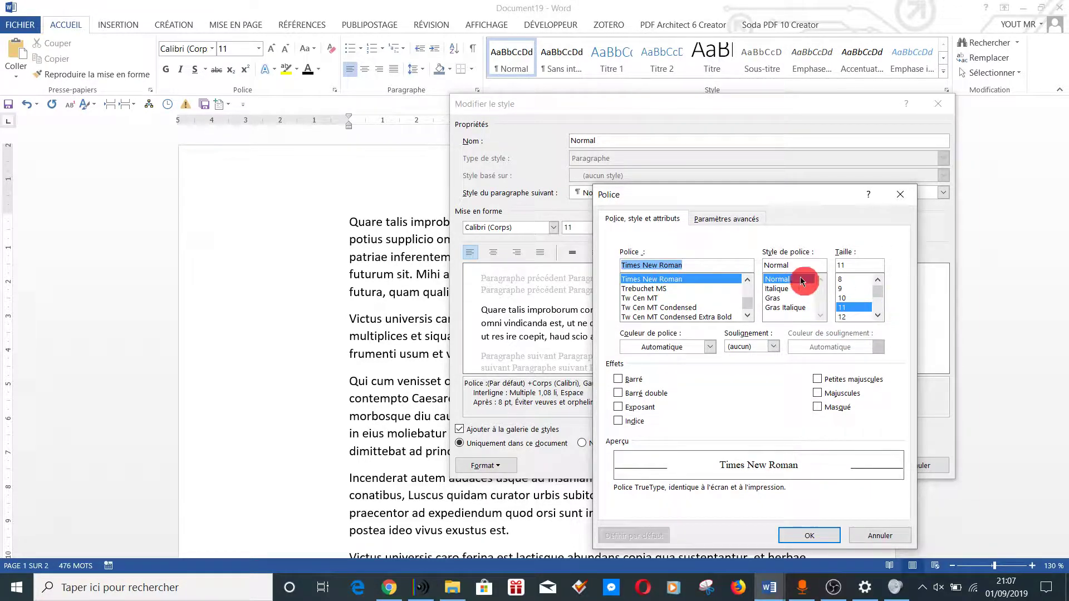
pyautogui.click(851, 315)
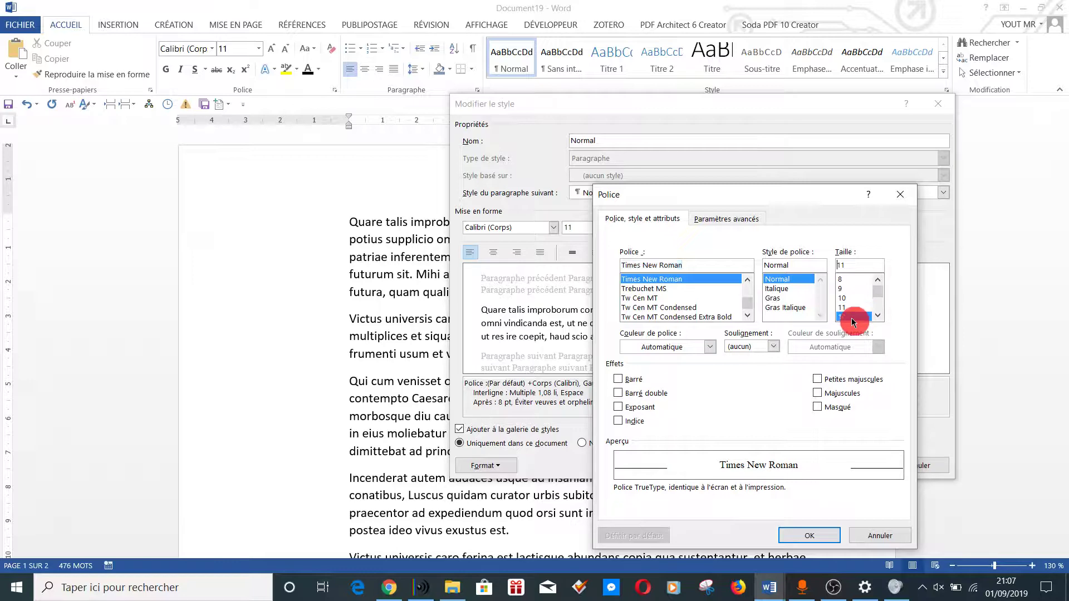
pyautogui.click(815, 535)
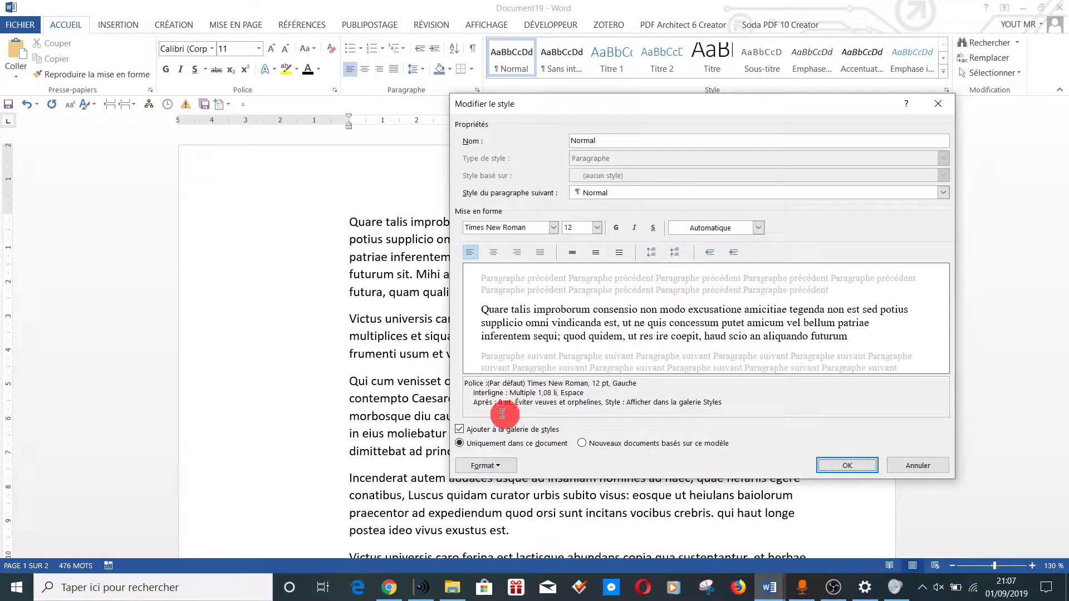
# Step: Set the paragraph alignment of the Normal style to justified (Justifié)
pyautogui.click(503, 469)
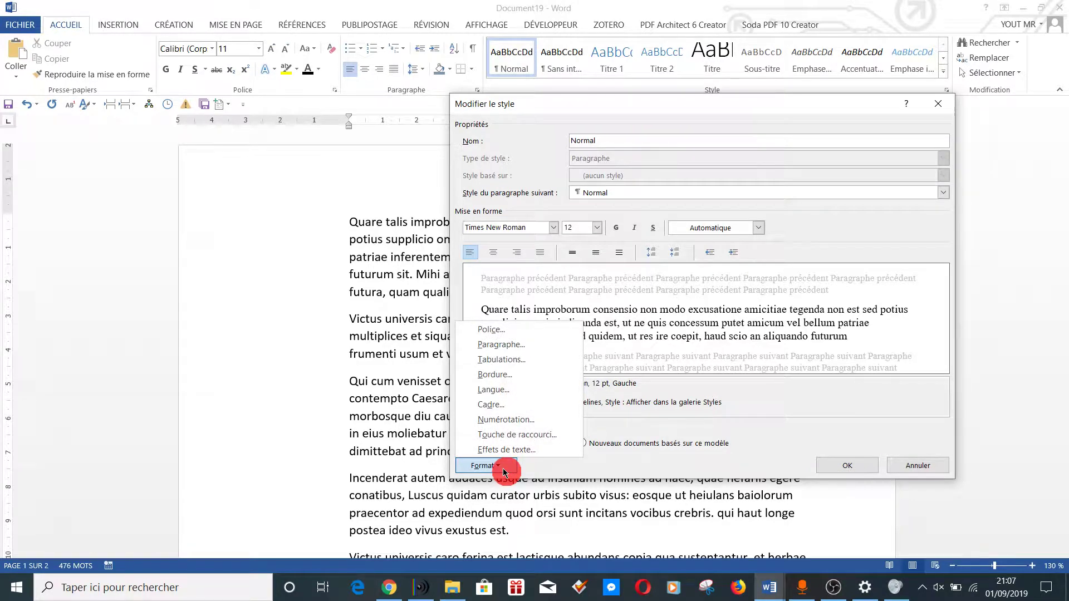
pyautogui.click(506, 345)
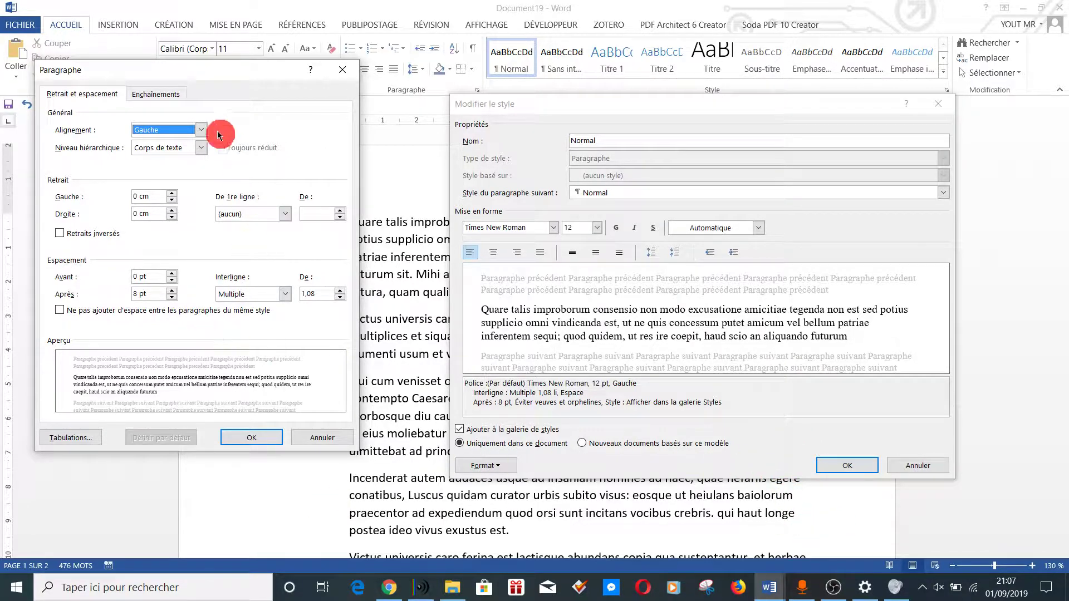
pyautogui.click(189, 130)
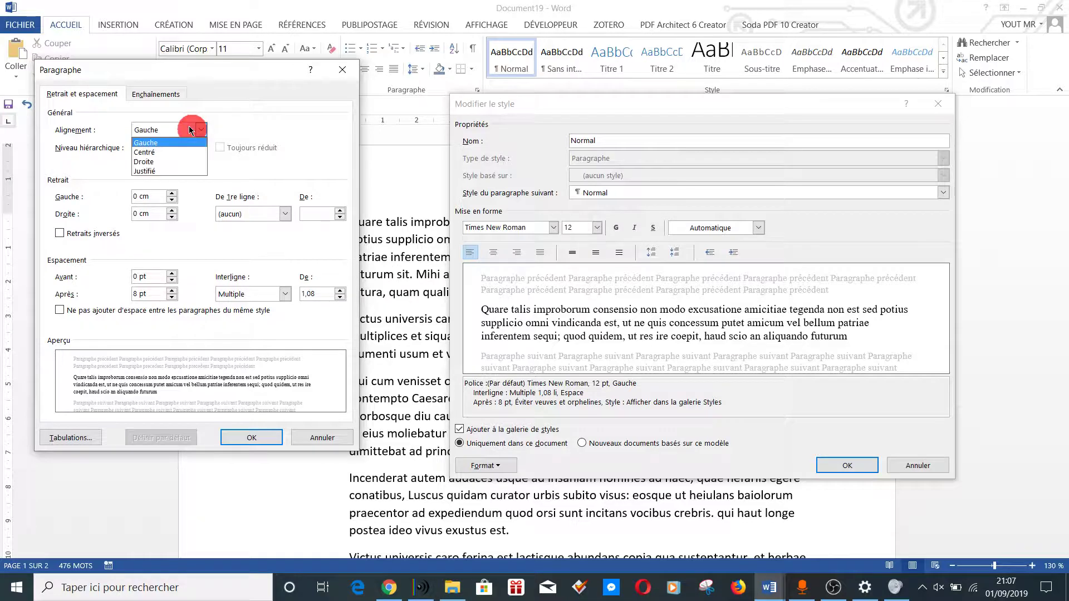
pyautogui.click(188, 171)
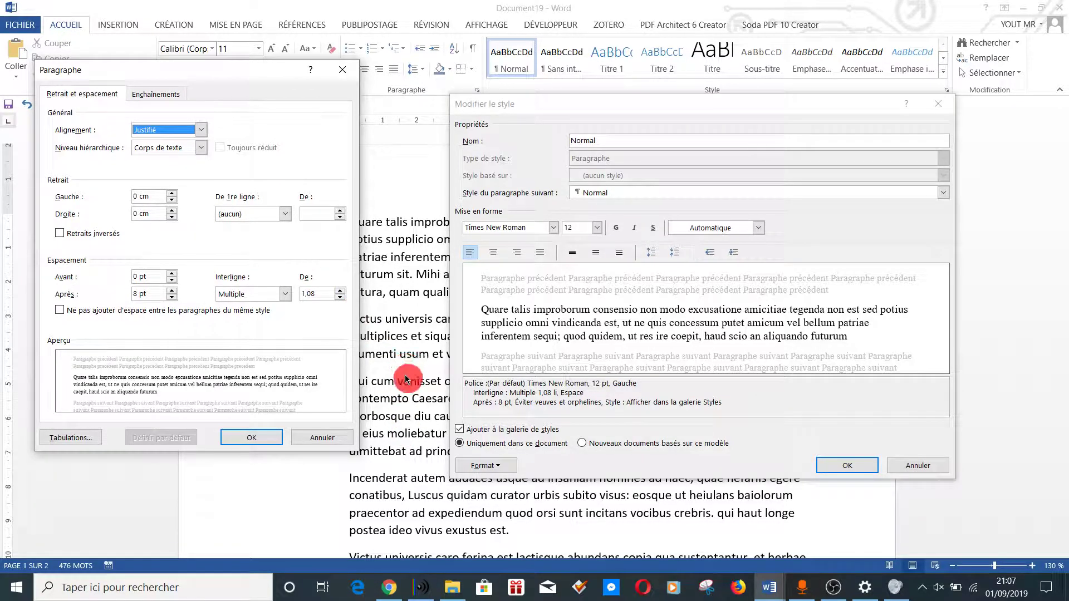
# Step: Set the Normal style's spacing after paragraphs to 10 pt and its line spacing to 1.5 lines, and apply the style changes
pyautogui.click(138, 296)
pyautogui.press('BackSpace')
pyautogui.press('BackSpace')
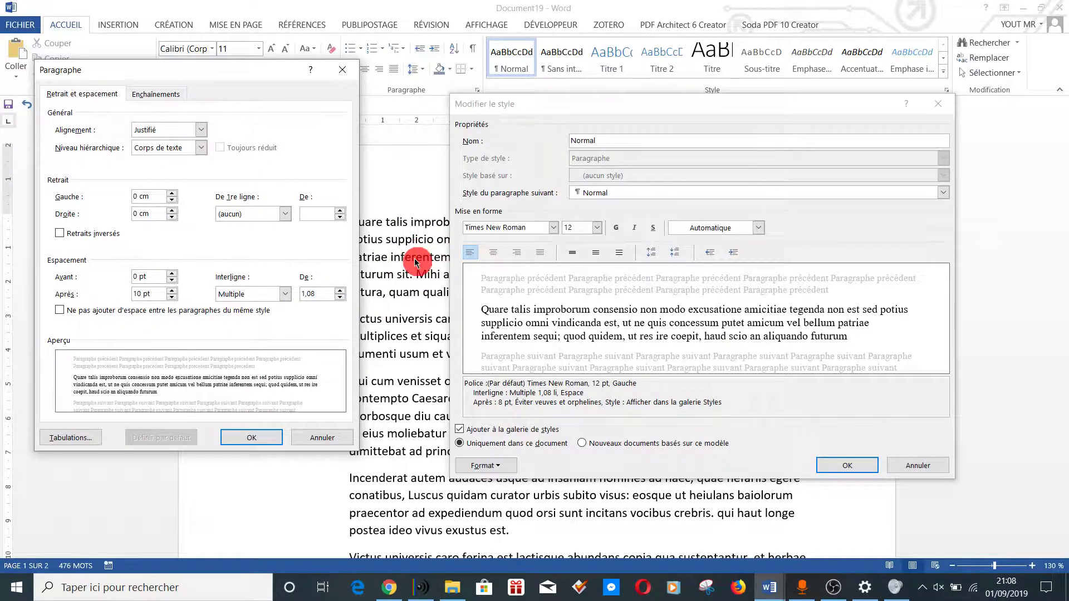
pyautogui.click(271, 296)
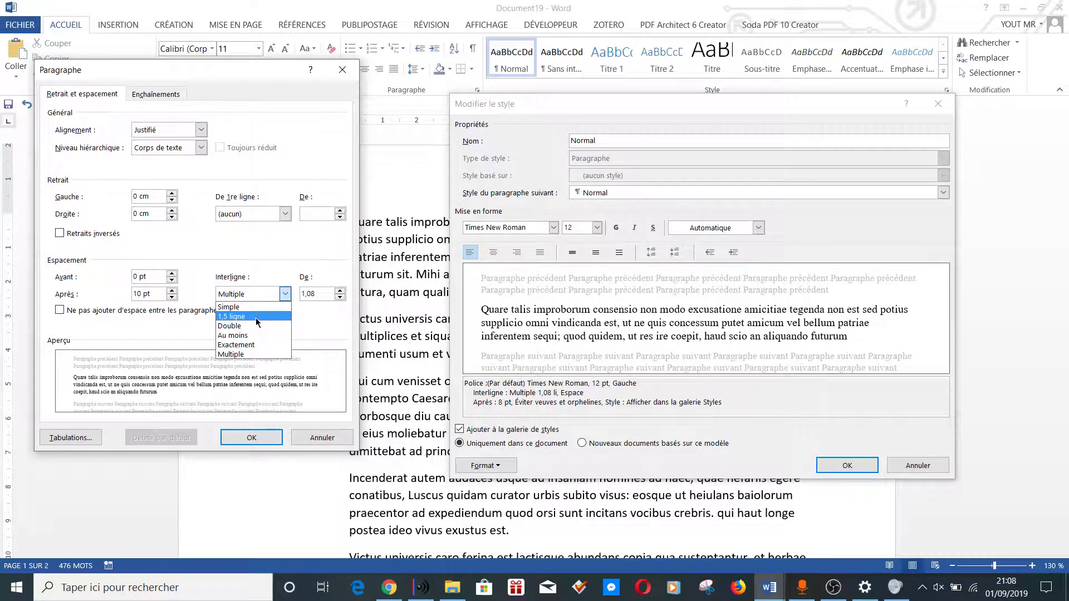
pyautogui.click(257, 317)
pyautogui.click(258, 438)
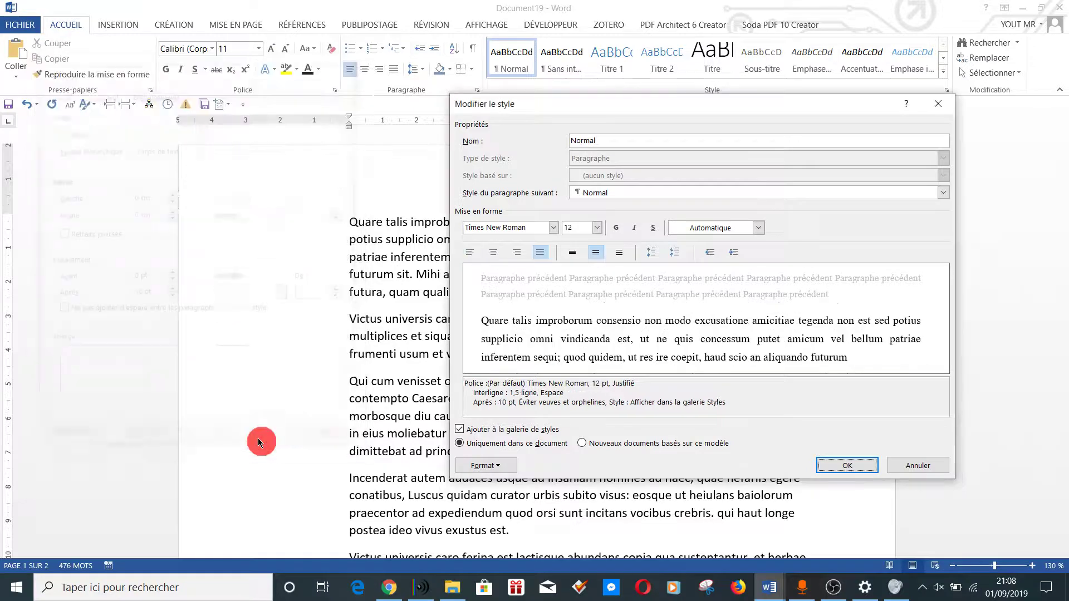
pyautogui.click(858, 465)
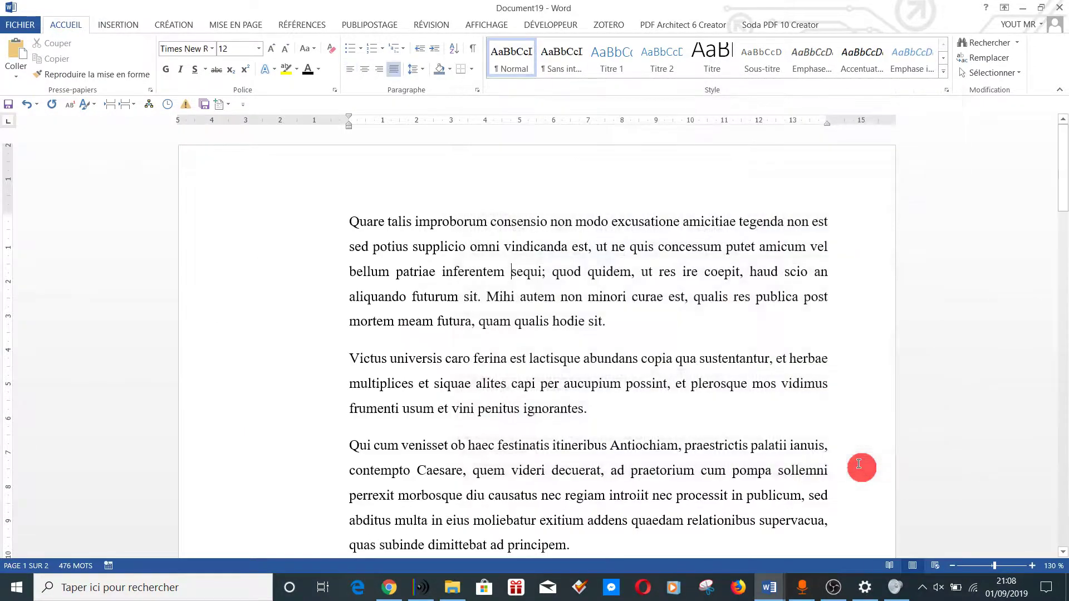
pyautogui.click(512, 273)
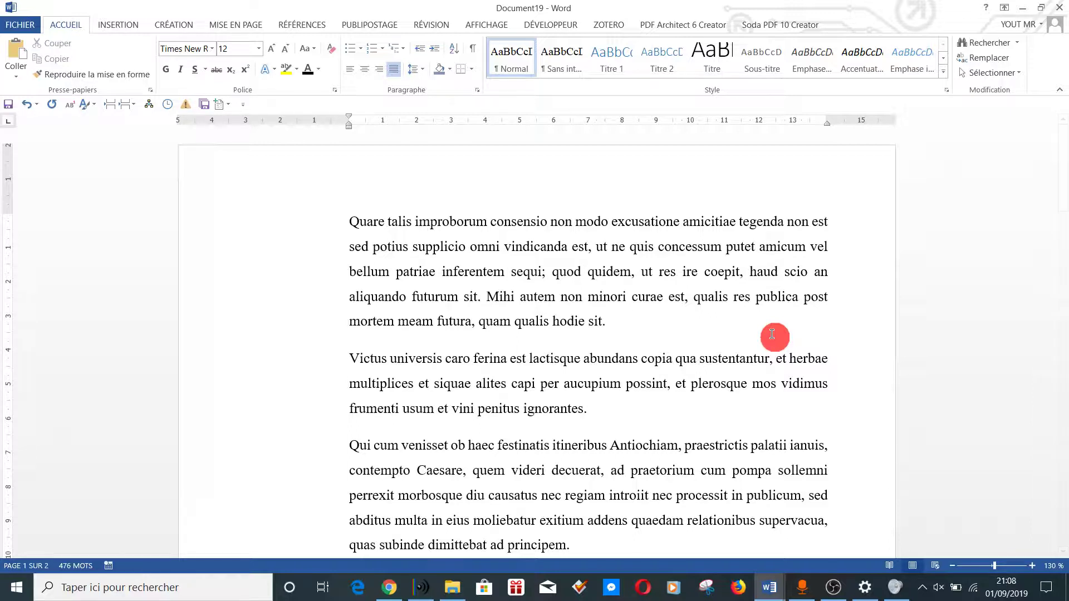
# Step: Save the document as "word 010919" in Word format in the tuto folder inside Documents
pyautogui.click(22, 26)
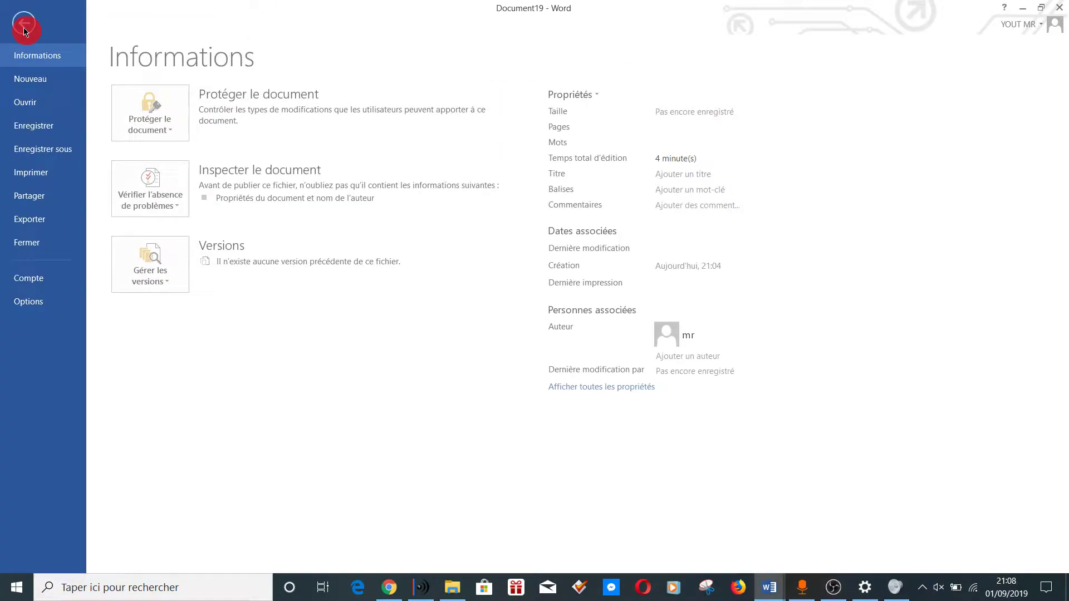
pyautogui.click(52, 149)
pyautogui.click(360, 219)
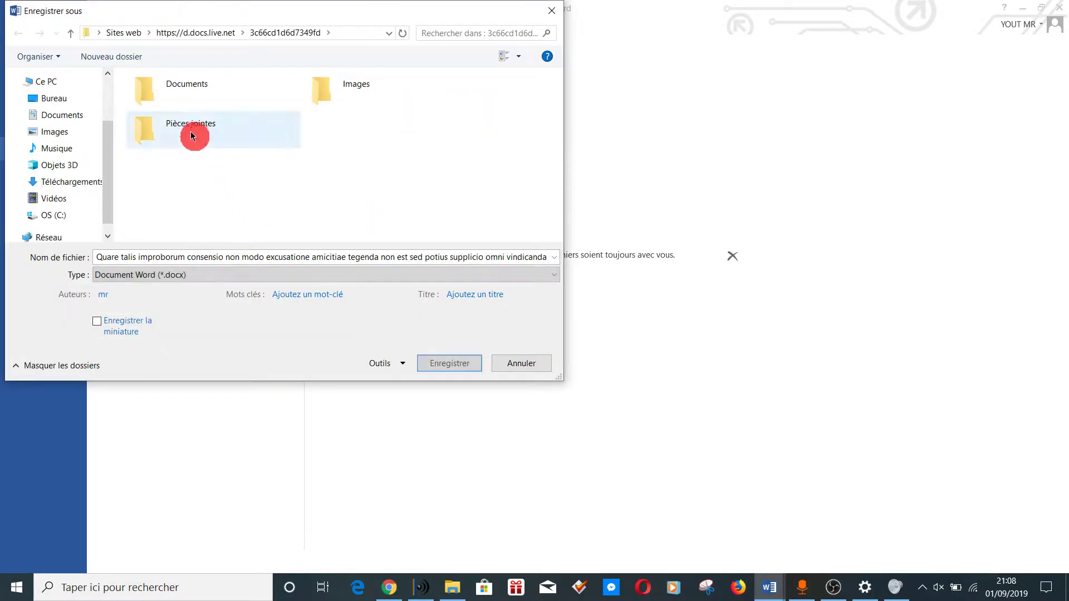
pyautogui.click(60, 115)
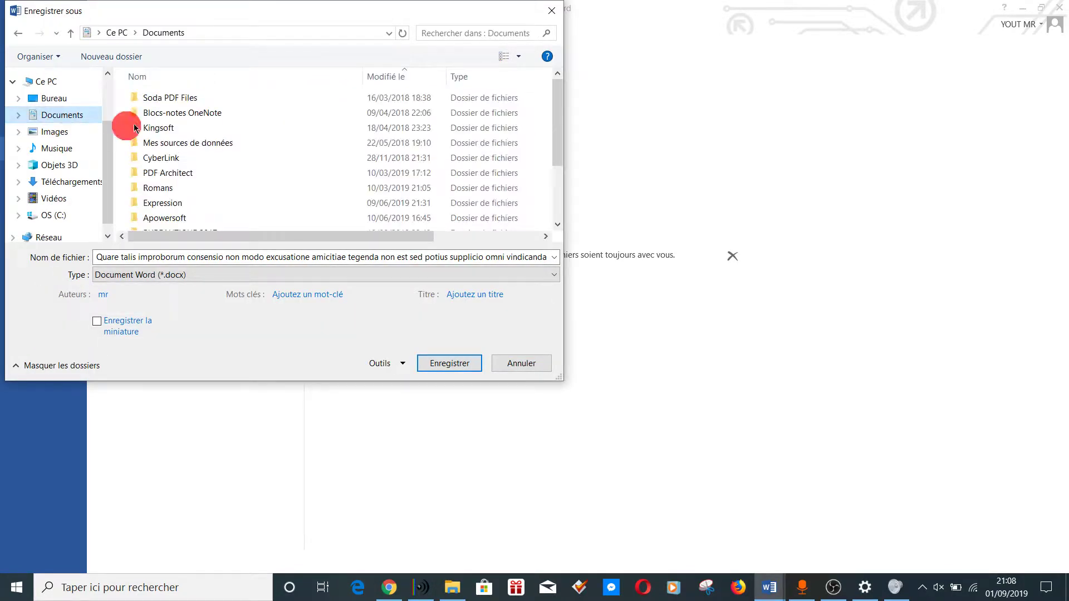
pyautogui.scroll(-2, 195, 184)
pyautogui.doubleClick(157, 207)
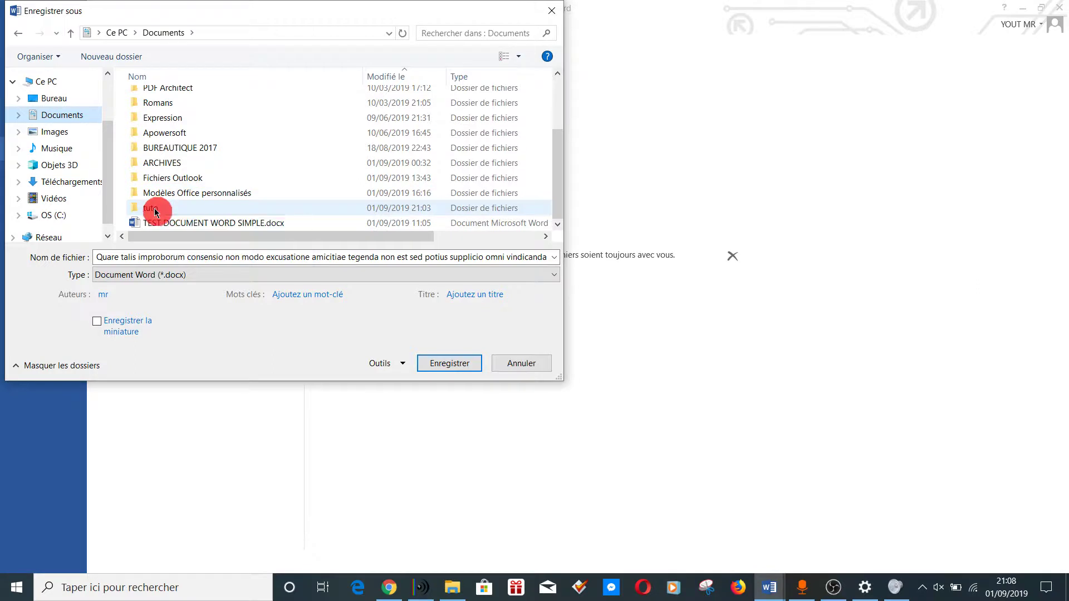
pyautogui.click(178, 260)
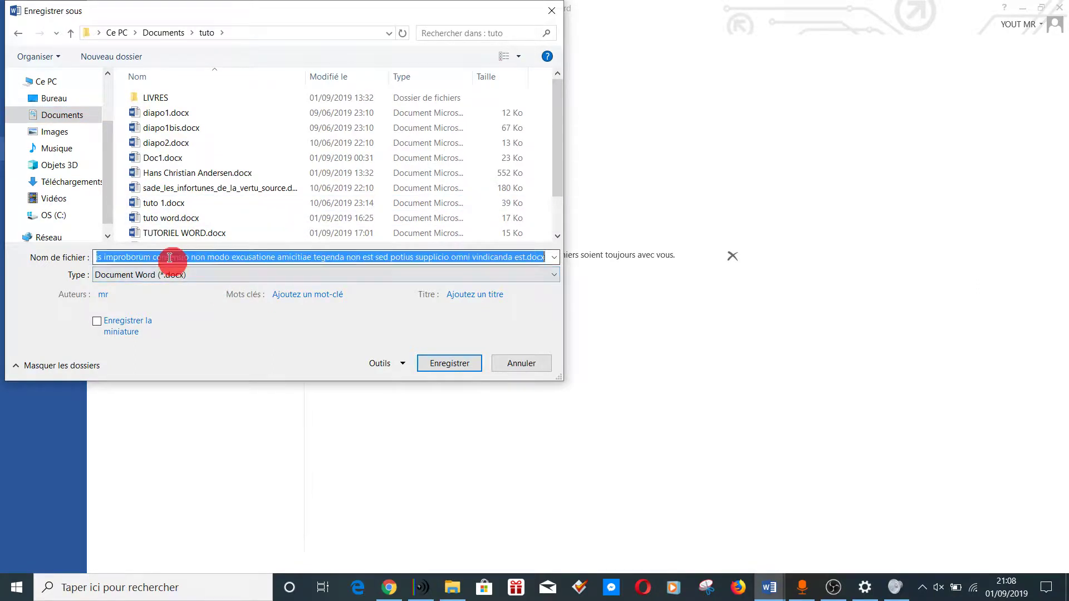
pyautogui.write('wor')
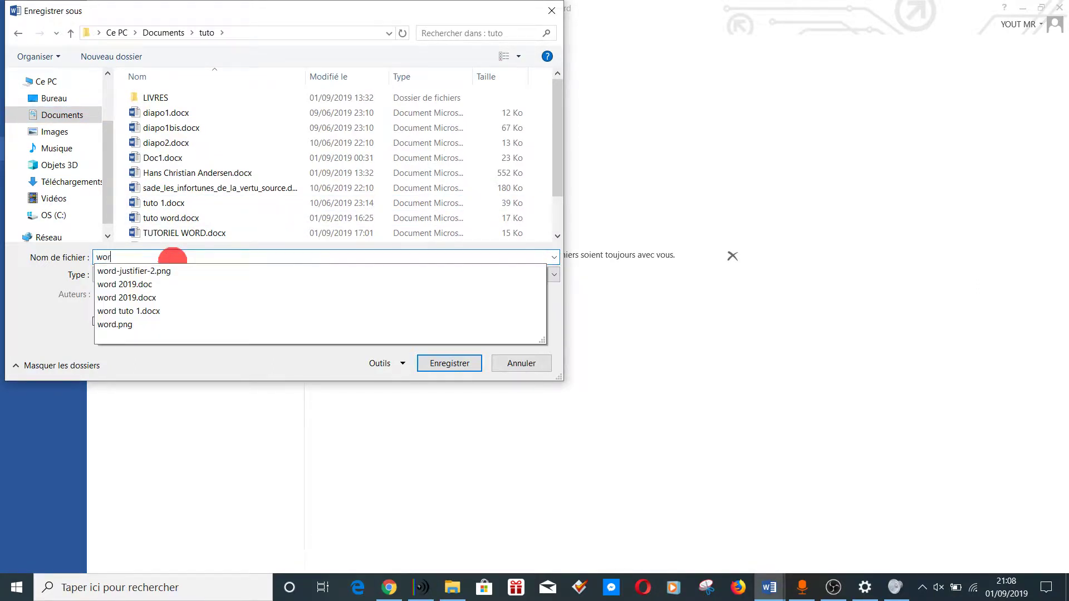
pyautogui.write('d 0109')
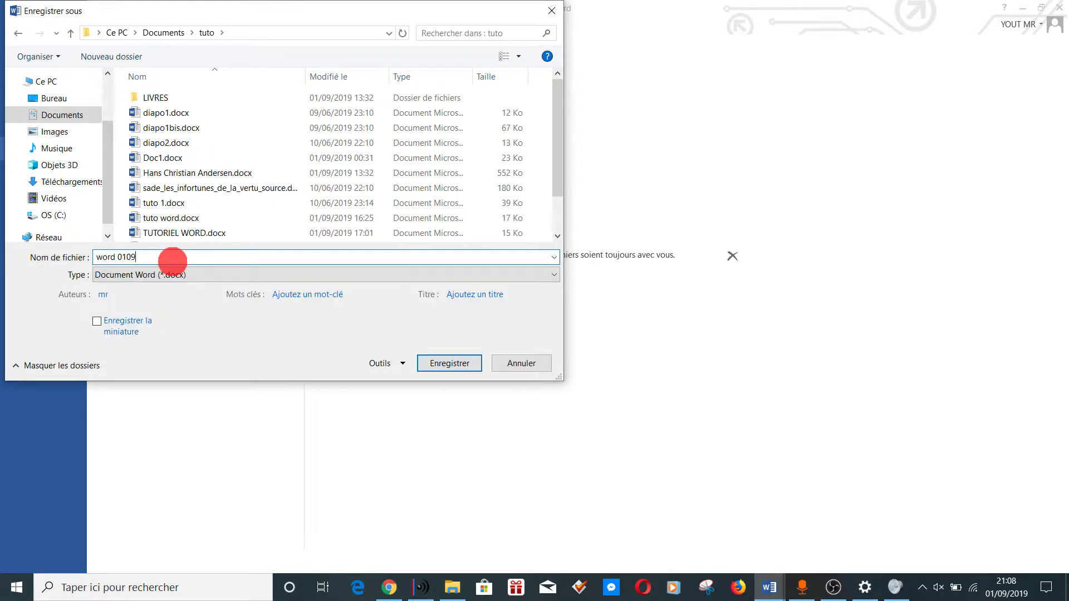
pyautogui.write('19')
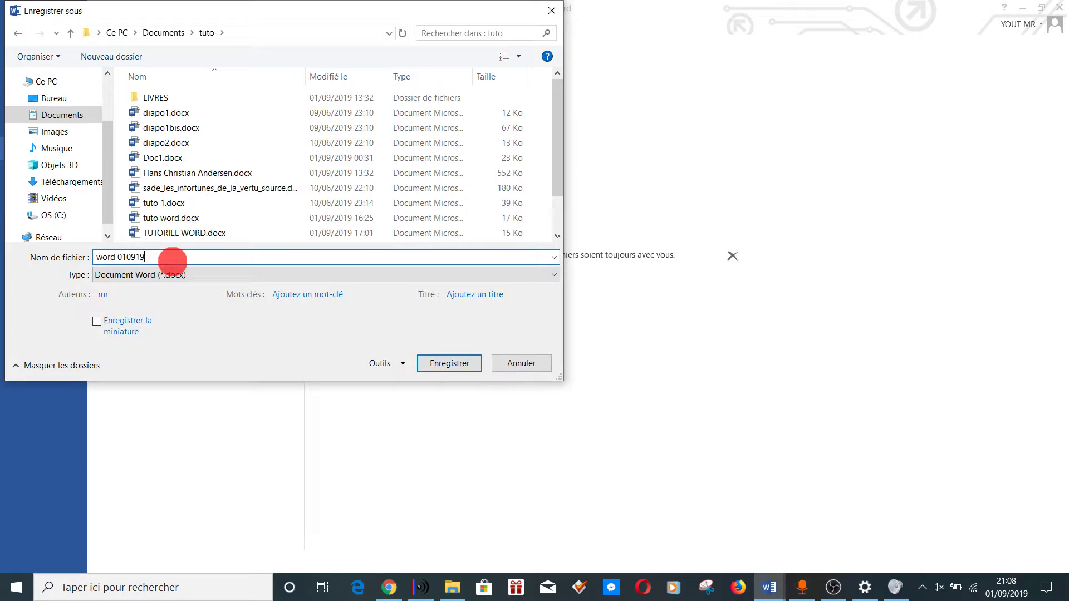
pyautogui.click(438, 364)
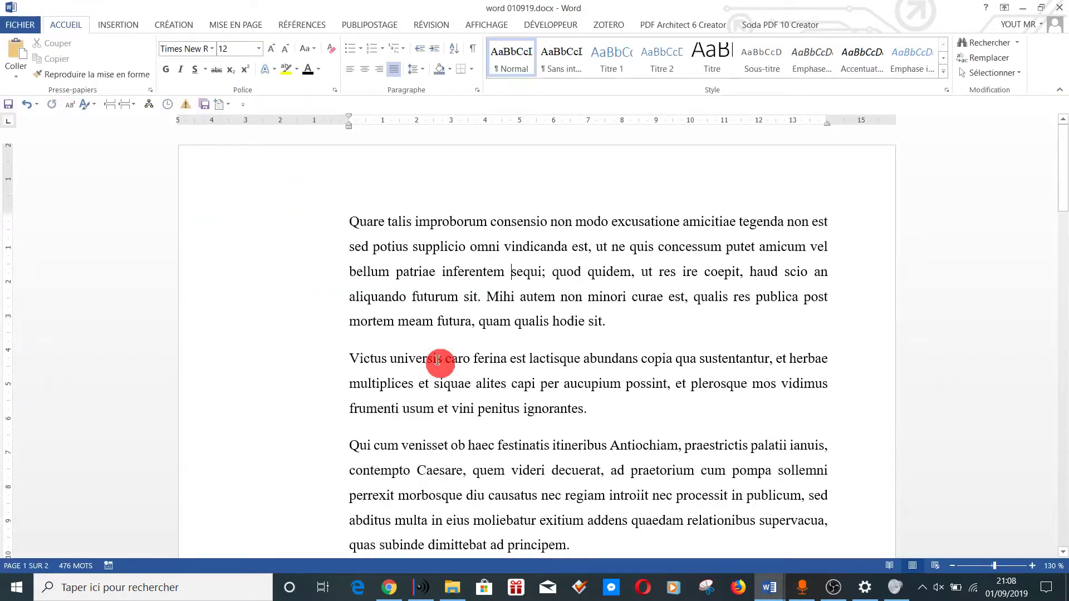